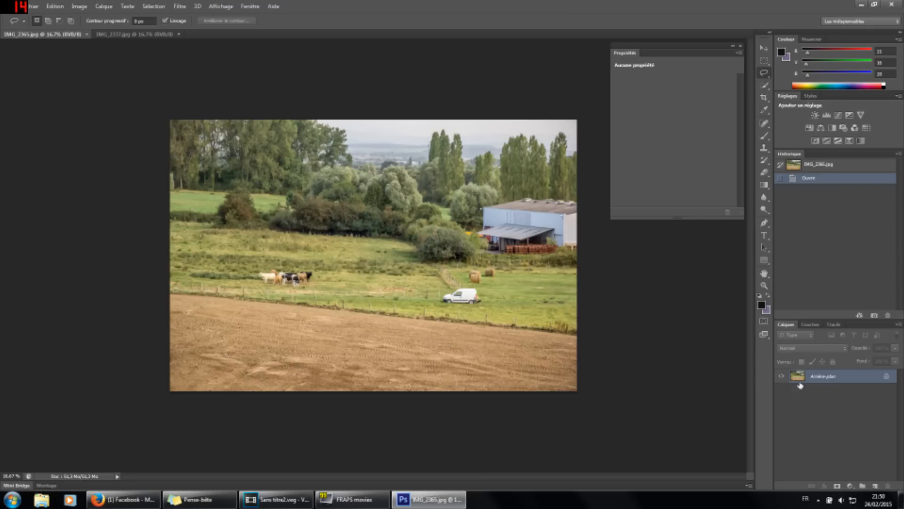
Step: Duplicate the background layer and, using a reflected gradient in Quick Mask mode, select everything except the band with the cows and van
drag(855, 377, 875, 485)
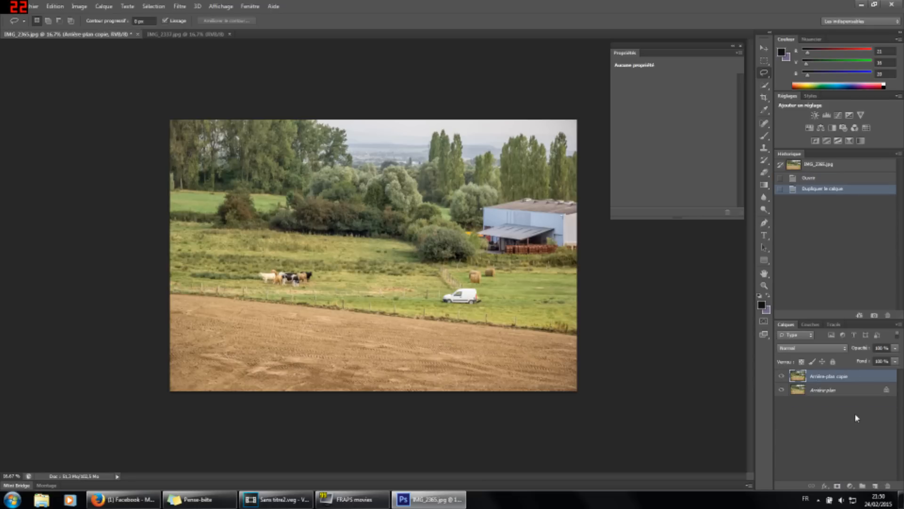
click(765, 186)
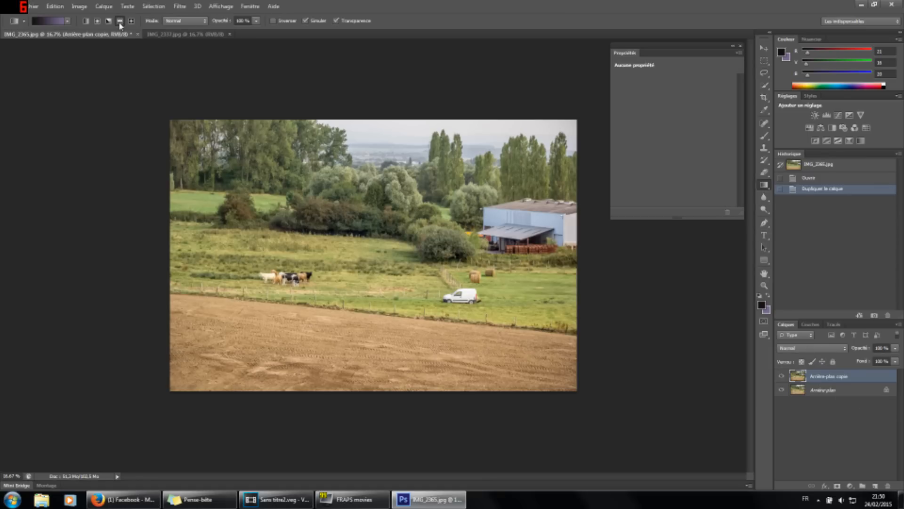
click(765, 323)
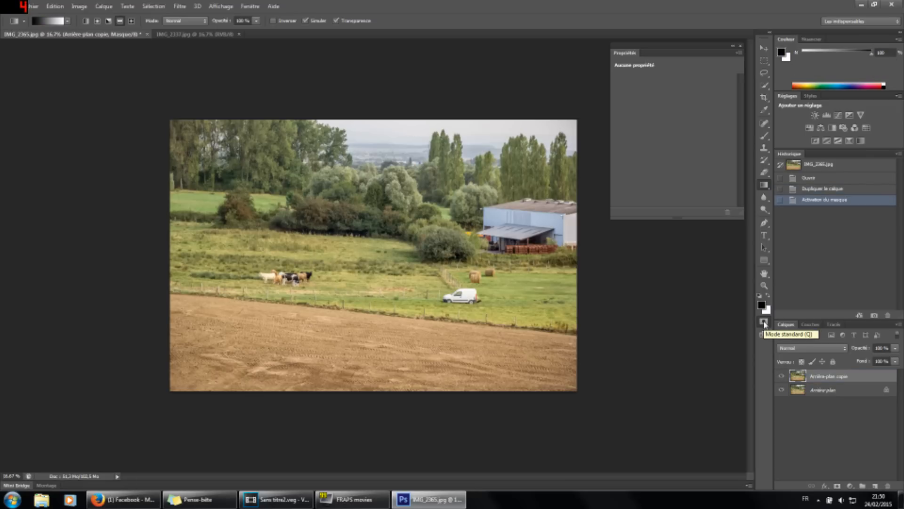
drag(367, 312, 368, 377)
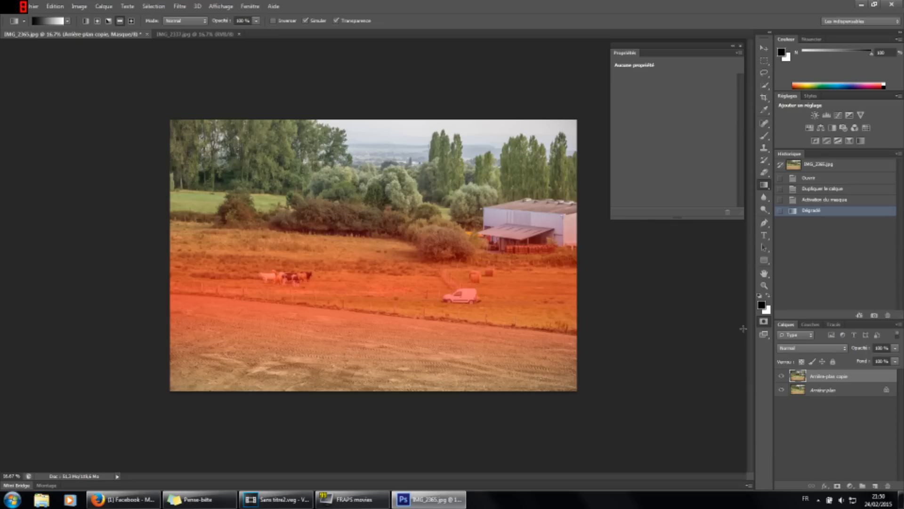
click(764, 321)
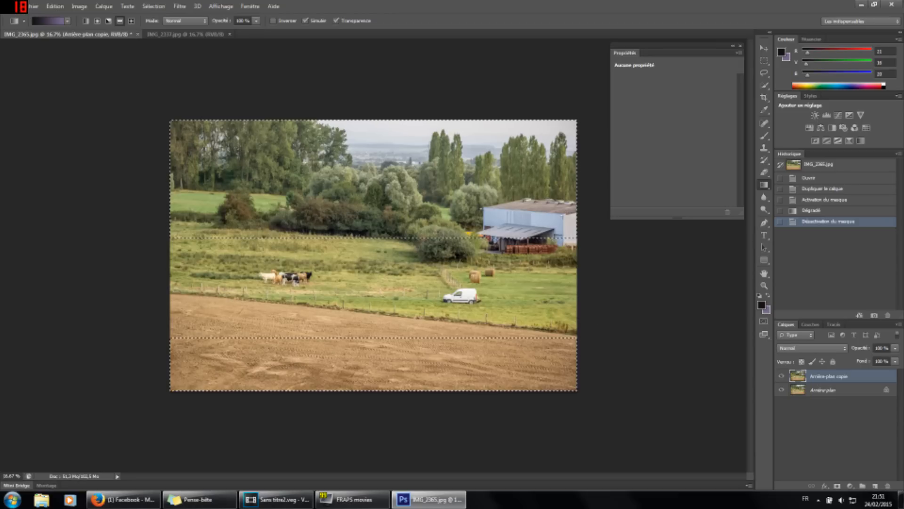
Step: Apply a Lens Blur (Flou de l'objectif) with radius 76 and blade curvature 7 to the selected areas, and deselect
click(180, 7)
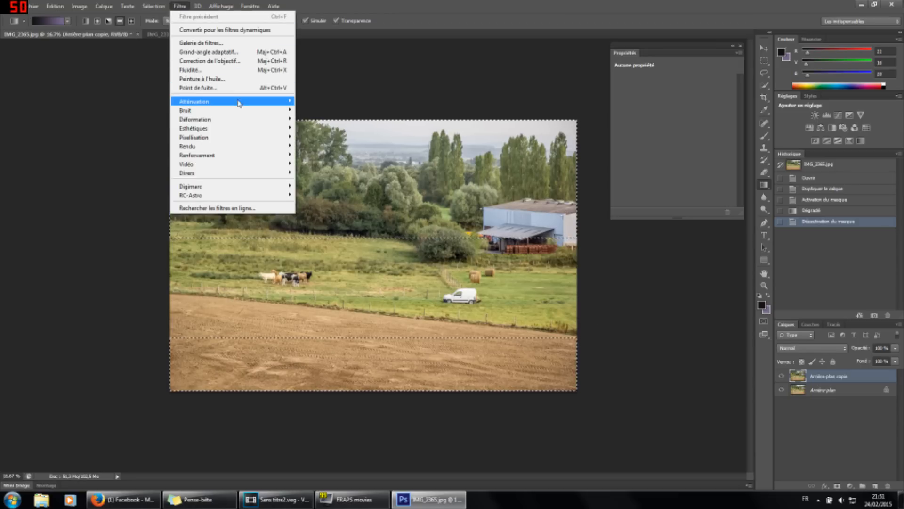
mouse_move(249, 103)
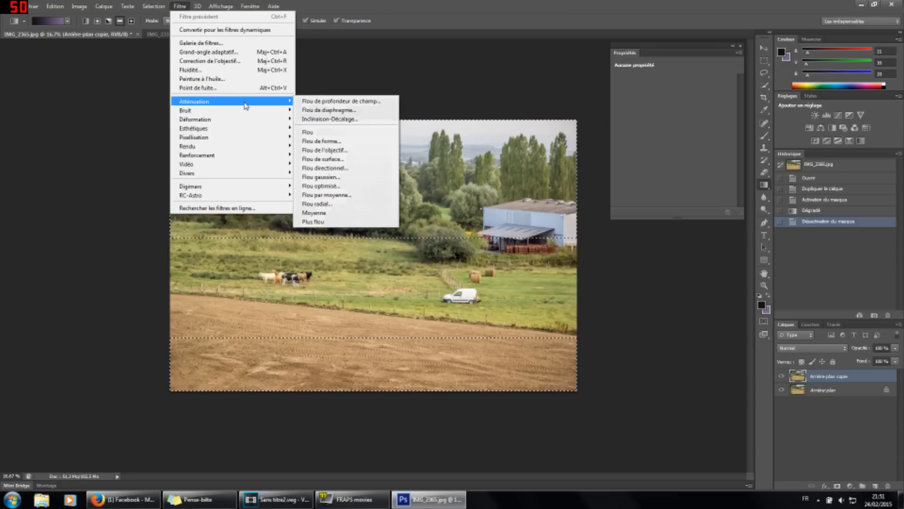
click(340, 150)
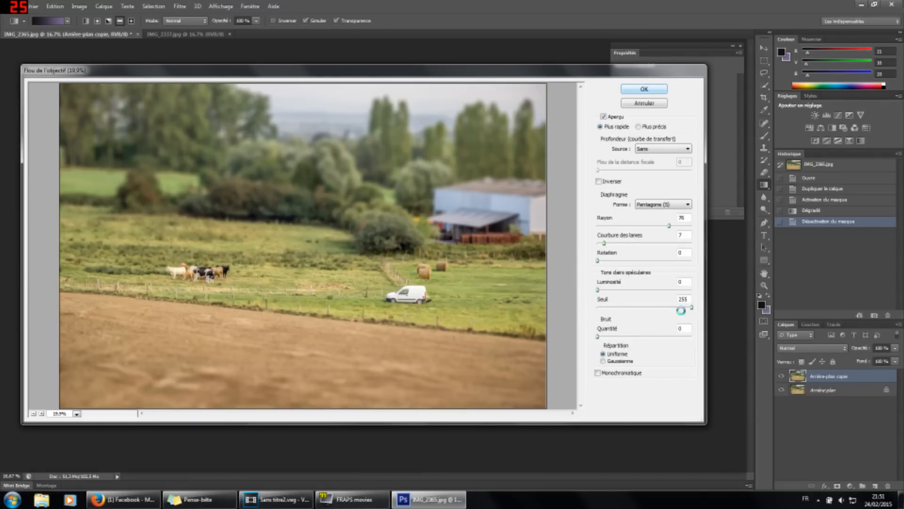
key(Return)
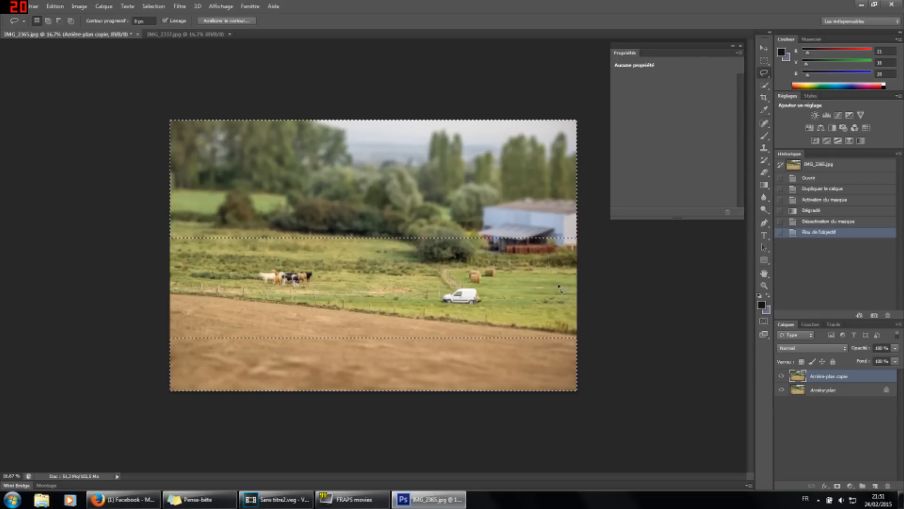
key(ctrl+d)
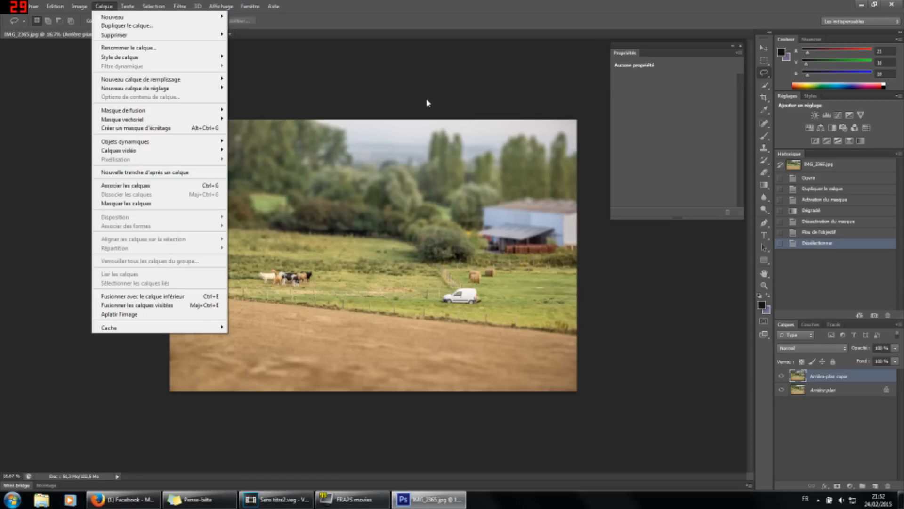
click(436, 99)
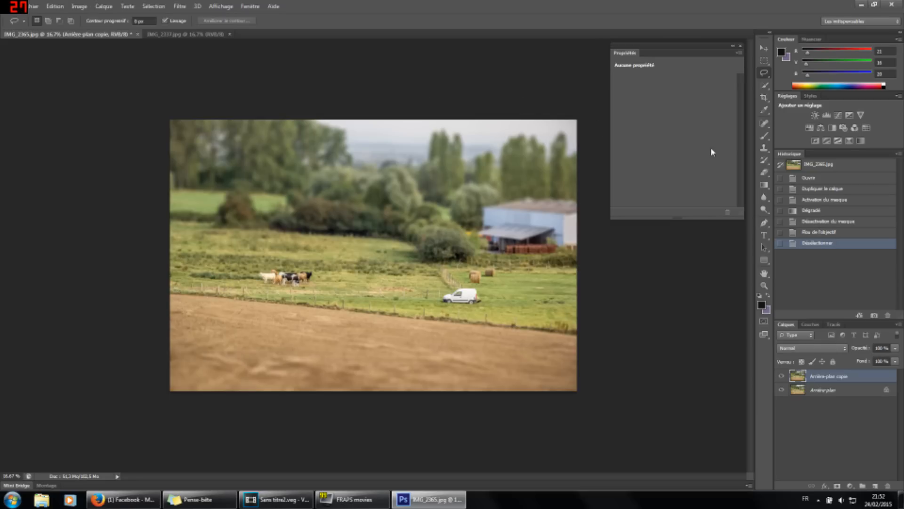
Step: Add a Hue/Saturation (Teinte/Saturation) adjustment layer and raise the overall saturation
click(810, 131)
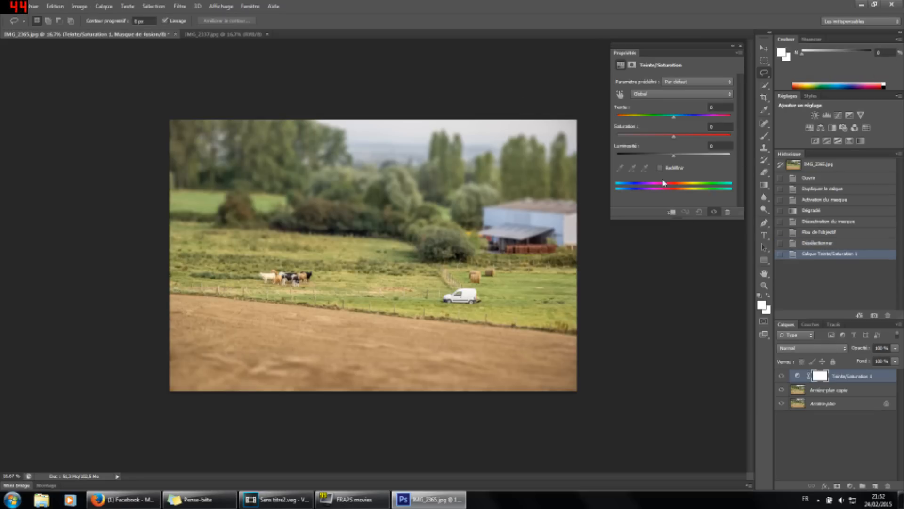
drag(675, 140, 691, 142)
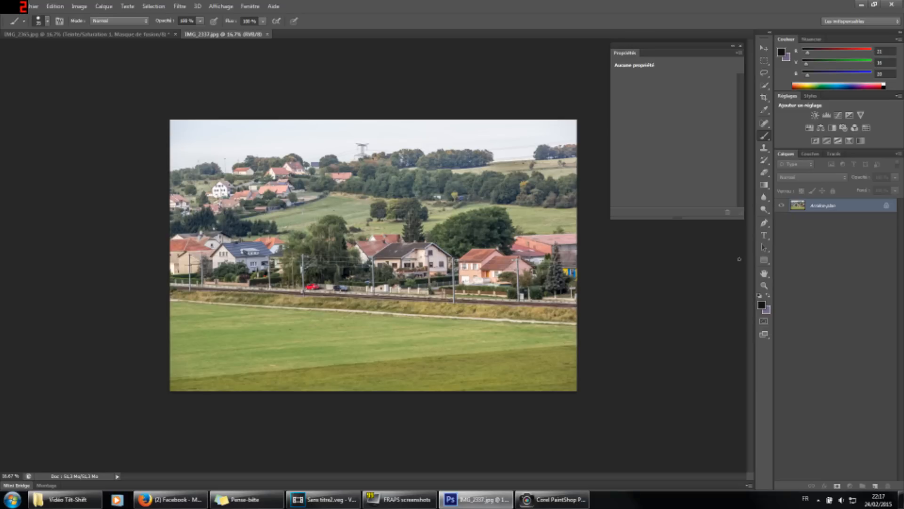
Step: In IMG_2337.jpg, duplicate the background layer and mask the row of houses along the railway with a reflected gradient in Quick Mask mode
drag(849, 206, 877, 485)
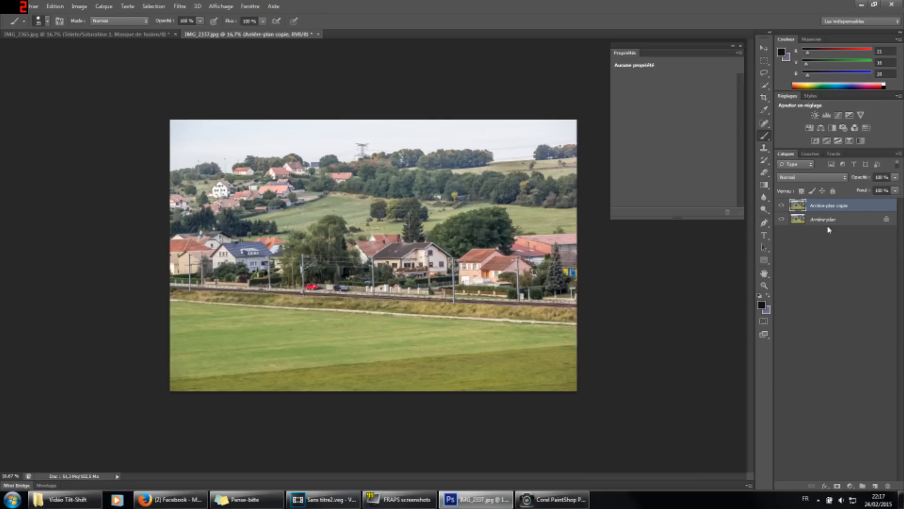
click(764, 185)
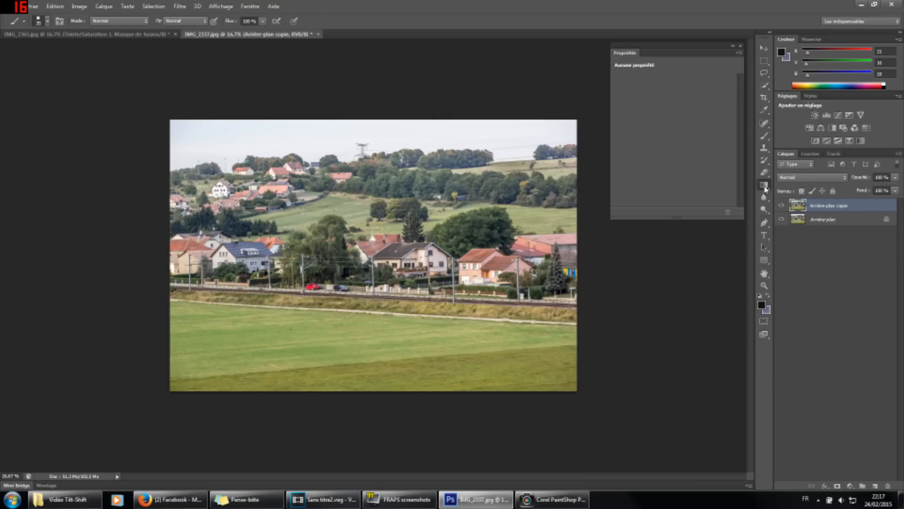
click(764, 322)
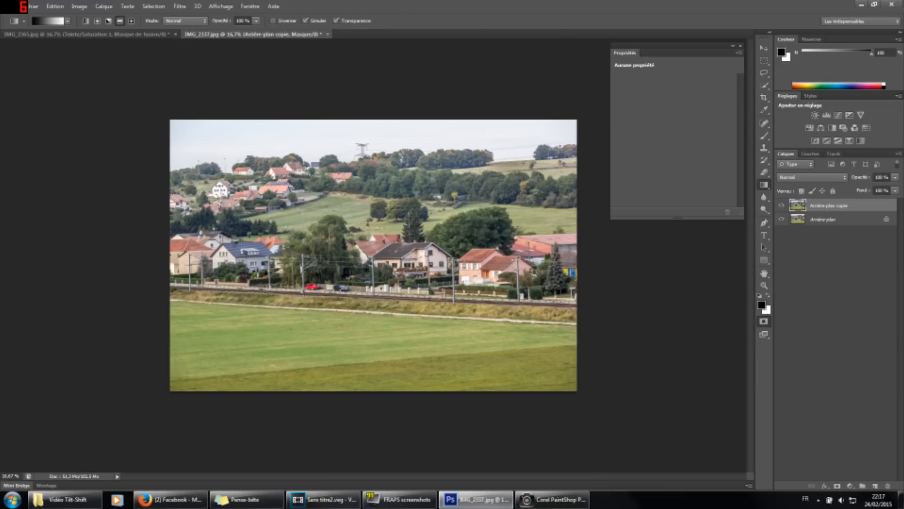
drag(403, 333, 397, 389)
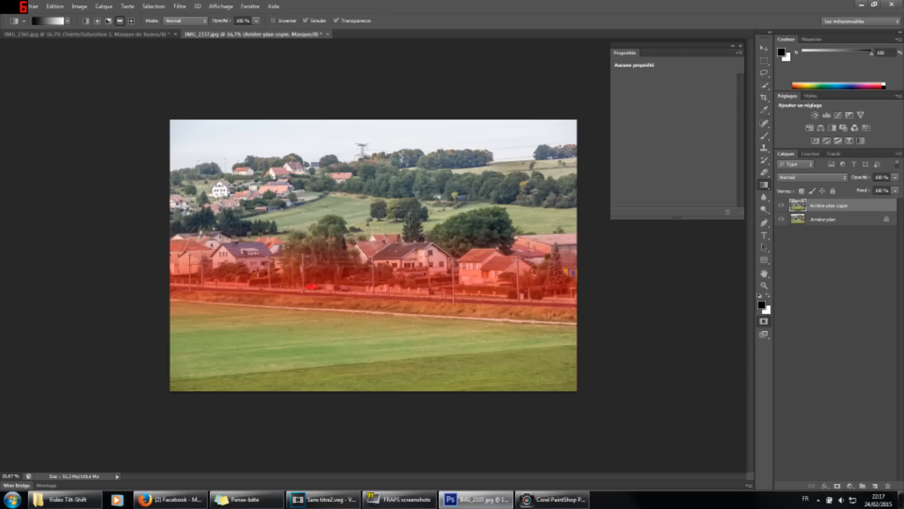
Step: Extend the quick mask with the Brush tool along the outlines of the trees and houses rising above the masked band
click(764, 136)
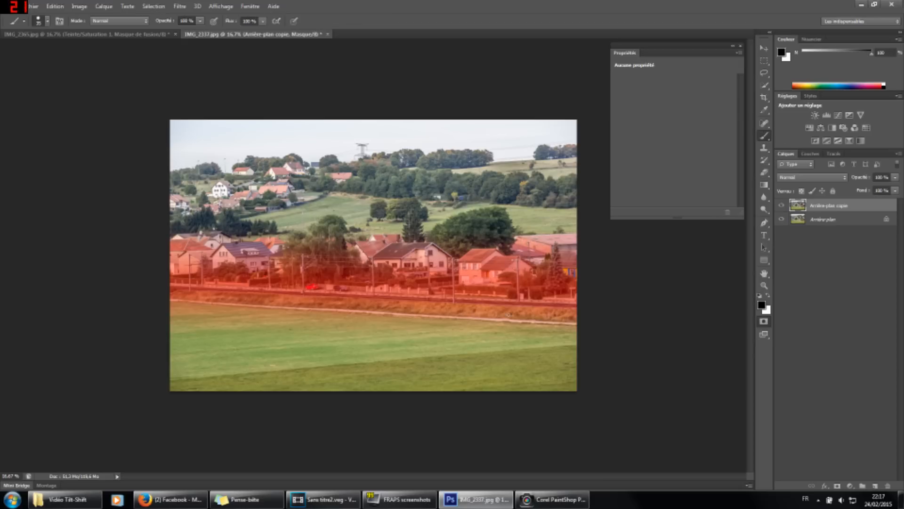
scroll(370, 269, up, 3)
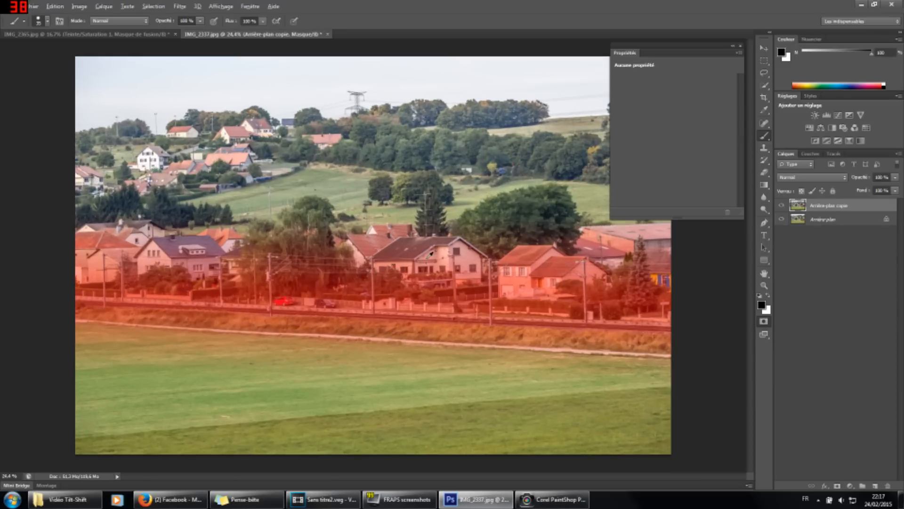
scroll(547, 235, up, 1)
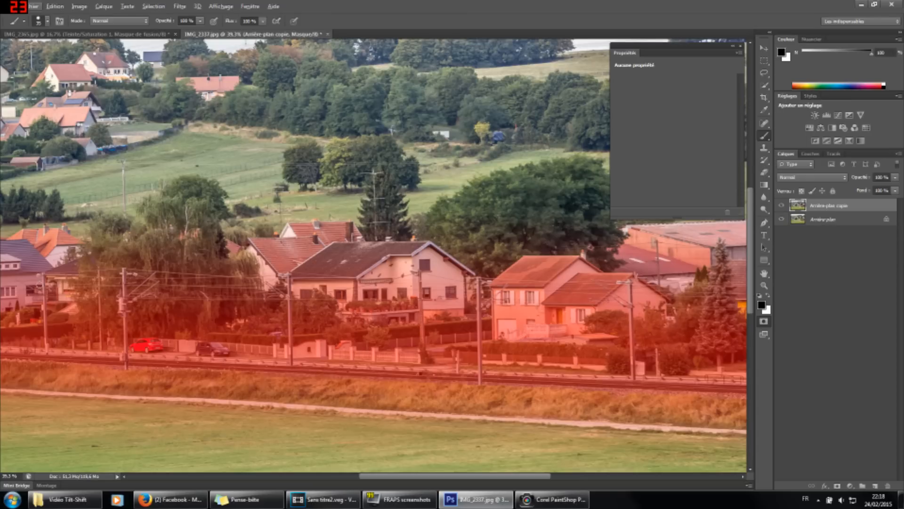
scroll(49, 278, up, 6)
mouse_move(124, 391)
mouse_down()
mouse_move(141, 212)
mouse_move(334, 50)
mouse_move(315, 207)
mouse_up()
mouse_move(315, 208)
mouse_down()
mouse_move(514, 231)
mouse_move(565, 368)
mouse_up()
drag(565, 367, 118, 372)
drag(277, 321, 528, 330)
scroll(527, 330, up, 1)
mouse_move(259, 376)
mouse_down()
mouse_move(247, 299)
mouse_move(315, 137)
mouse_move(379, 328)
mouse_move(473, 258)
mouse_move(566, 212)
mouse_up()
scroll(565, 212, down, 1)
drag(565, 212, 236, 287)
mouse_move(235, 287)
mouse_down()
mouse_move(261, 269)
mouse_move(599, 215)
mouse_move(639, 404)
mouse_move(538, 253)
mouse_up()
mouse_move(538, 253)
mouse_down()
mouse_move(662, 392)
mouse_move(309, 302)
mouse_up()
scroll(662, 392, up, 1)
mouse_move(344, 301)
mouse_down()
mouse_move(453, 206)
mouse_move(530, 183)
mouse_up()
scroll(537, 275, down, 4)
Step: Enlarge the brush and paint more of the foreground trees and rooftops into the quick mask
click(47, 20)
drag(48, 52, 57, 53)
scroll(191, 357, up, 3)
click(191, 356)
drag(160, 264, 427, 283)
scroll(427, 278, up, 3)
drag(518, 254, 324, 275)
scroll(519, 236, down, 2)
drag(612, 235, 231, 266)
mouse_move(424, 186)
mouse_down()
mouse_move(608, 311)
mouse_move(370, 179)
mouse_up()
Step: Fill the interiors of the outlined trees, including the large round tree behind the houses, in the quick mask using progressively larger brushes
scroll(594, 353, down, 8)
click(47, 21)
drag(58, 52, 67, 53)
click(91, 274)
drag(92, 273, 226, 294)
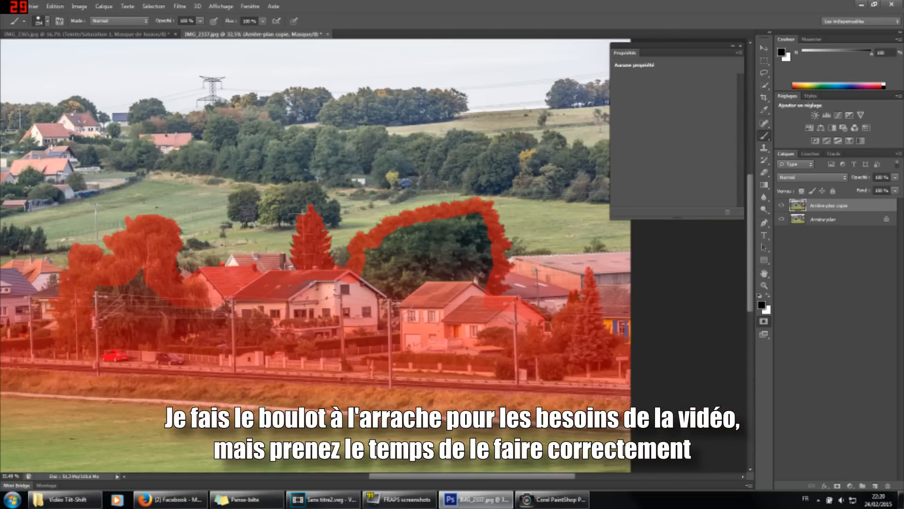
drag(302, 292, 372, 292)
drag(433, 233, 511, 320)
click(48, 20)
drag(67, 52, 72, 53)
click(424, 264)
drag(414, 257, 466, 325)
scroll(605, 305, down, 6)
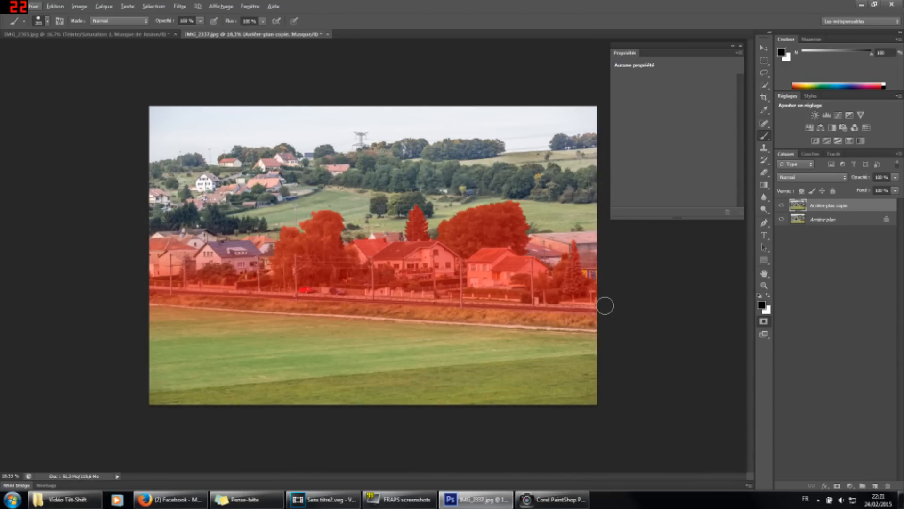
Step: Convert the quick mask to a selection, apply Lens Blur (Flou de l'objectif) with a radius below 76, and deselect
click(764, 322)
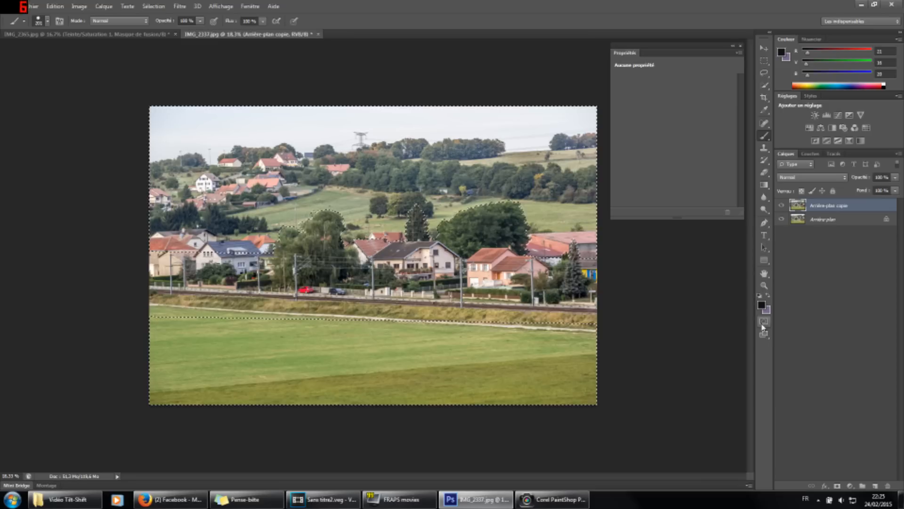
click(764, 73)
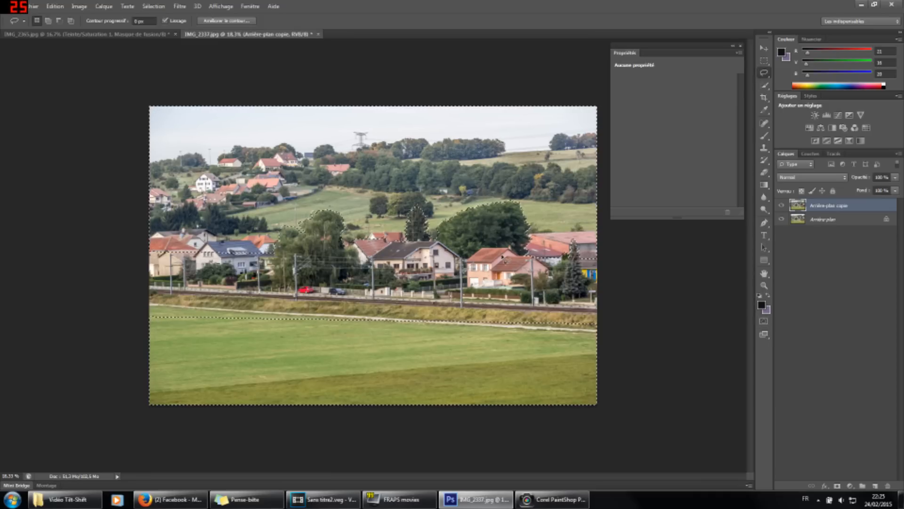
click(179, 7)
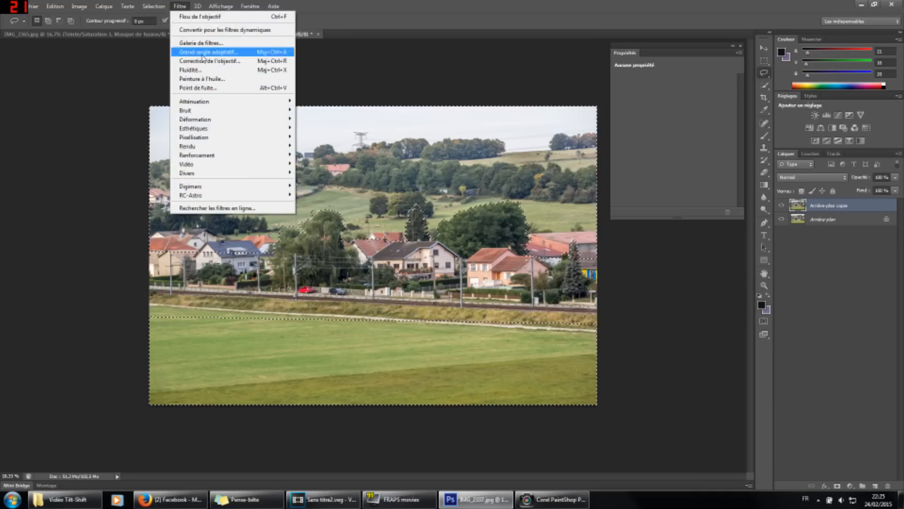
mouse_move(254, 102)
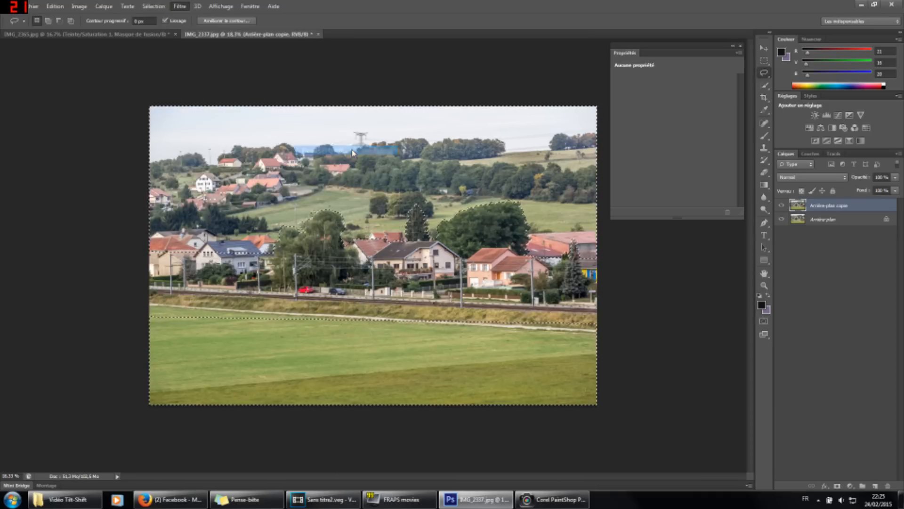
click(352, 150)
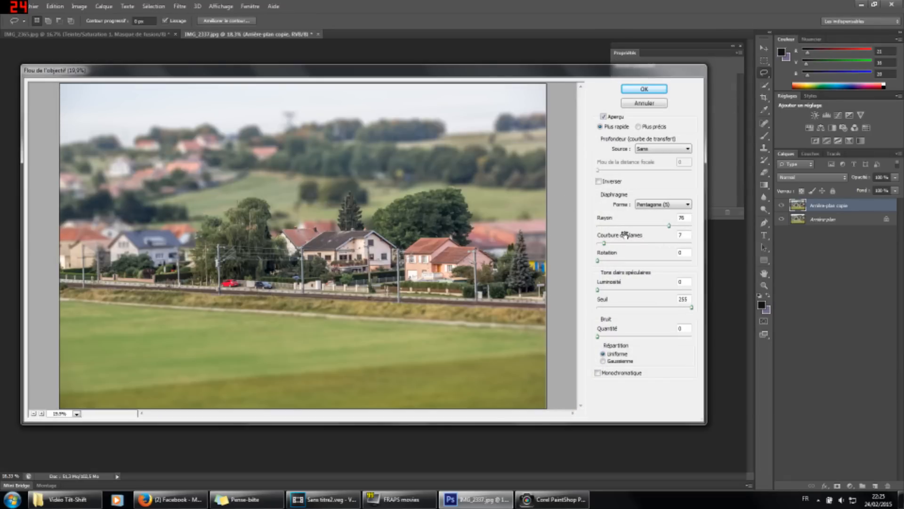
drag(643, 225, 631, 225)
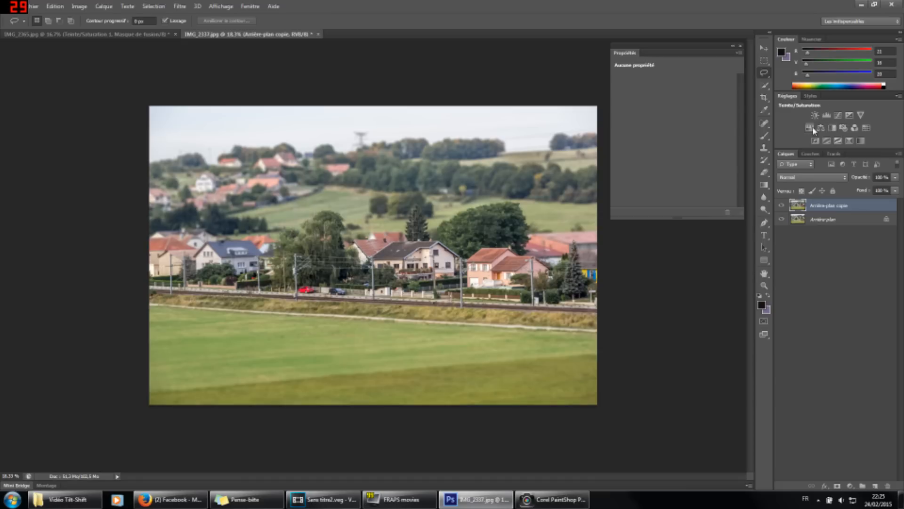
Step: Add a Hue/Saturation (Teinte/Saturation) adjustment layer with overall saturation about +36 and the yellows (Jaunes) saturation at -17
click(810, 128)
drag(674, 137, 694, 136)
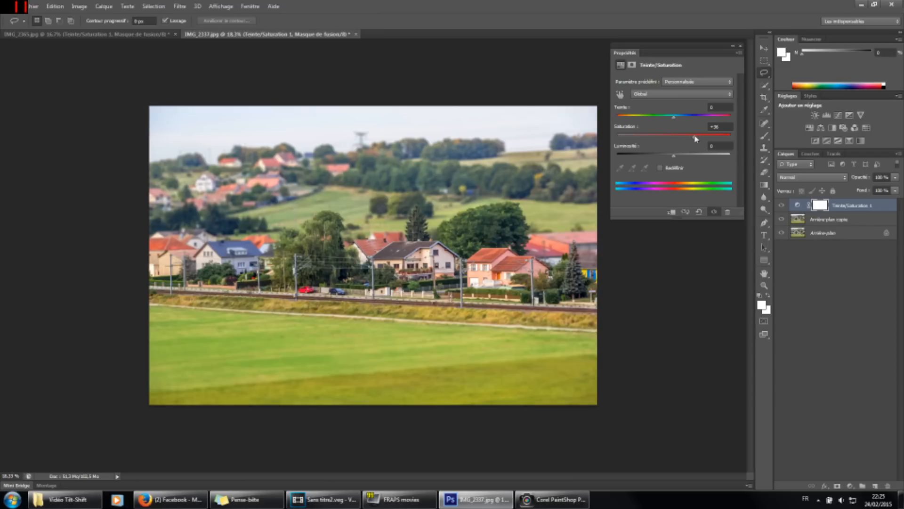
click(694, 94)
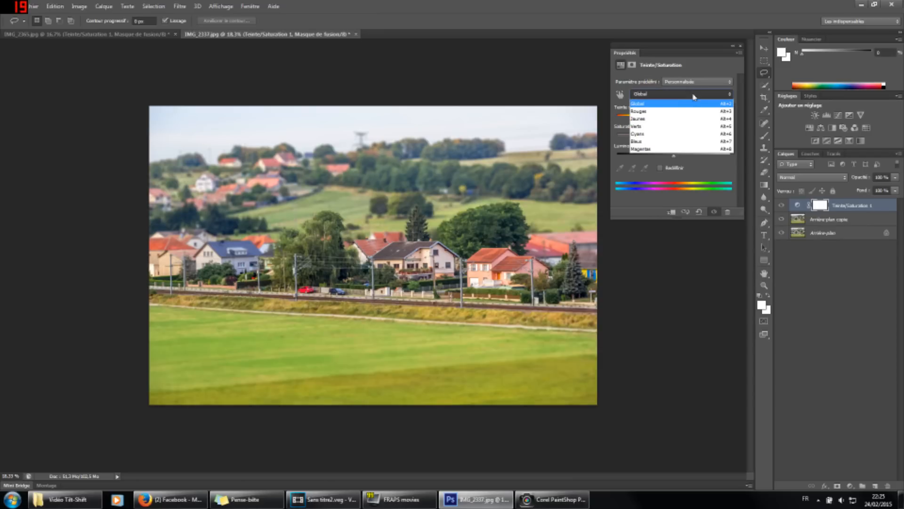
click(679, 115)
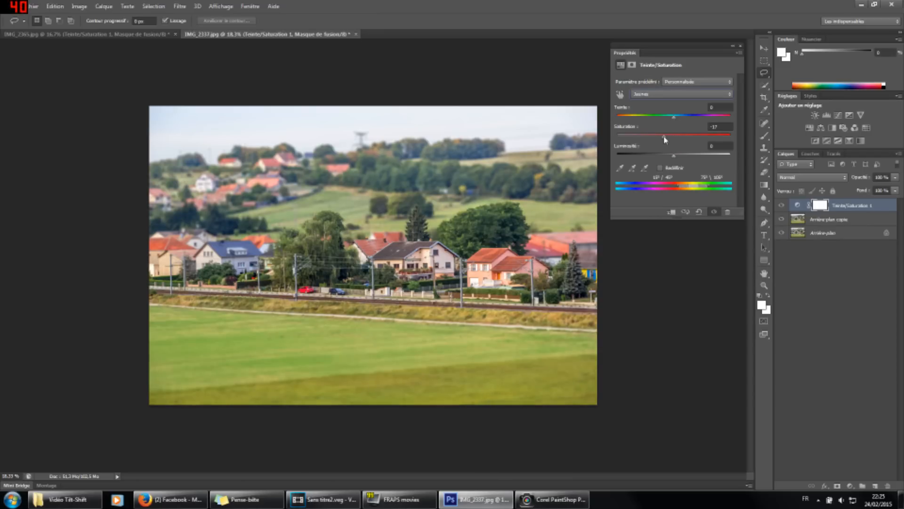